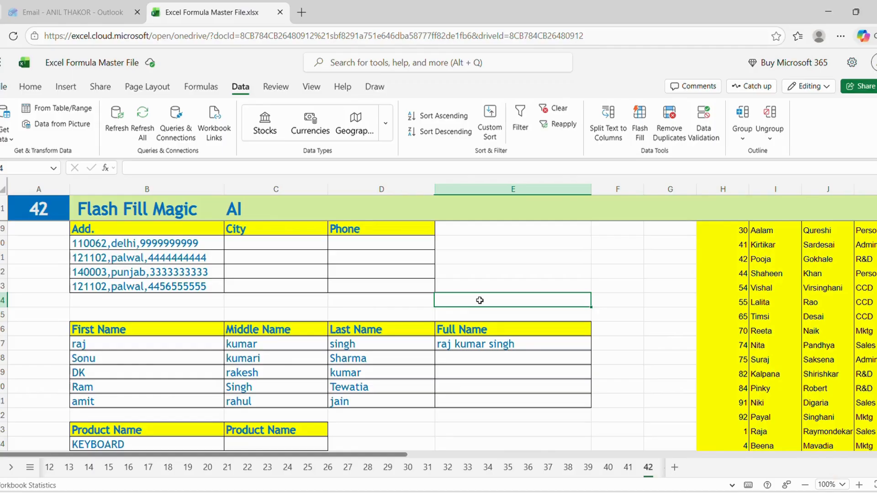
# Step: Enter Delhi in the City column for the first address row
pyautogui.click(112, 243)
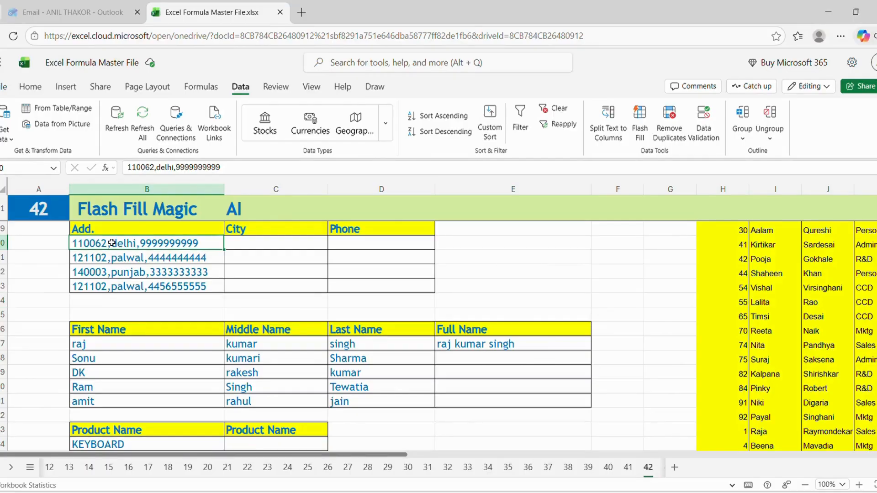
pyautogui.press('Right')
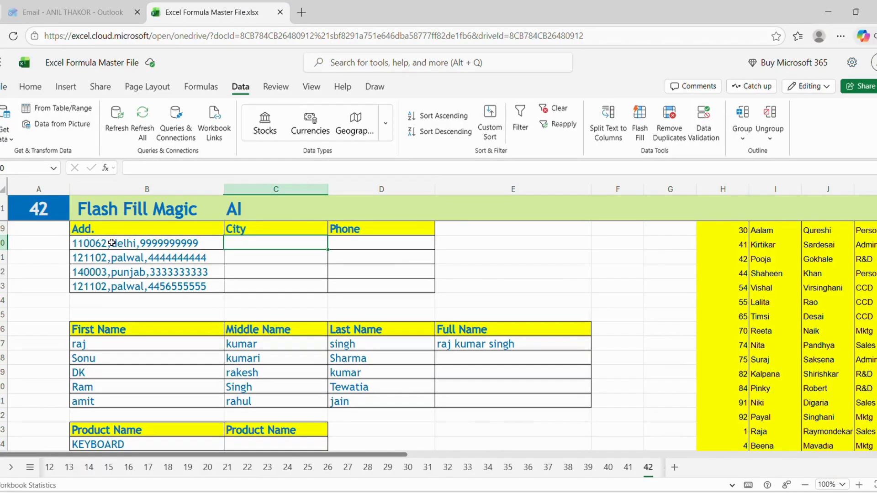
pyautogui.click(112, 243)
pyautogui.press('Right')
pyautogui.write('DE')
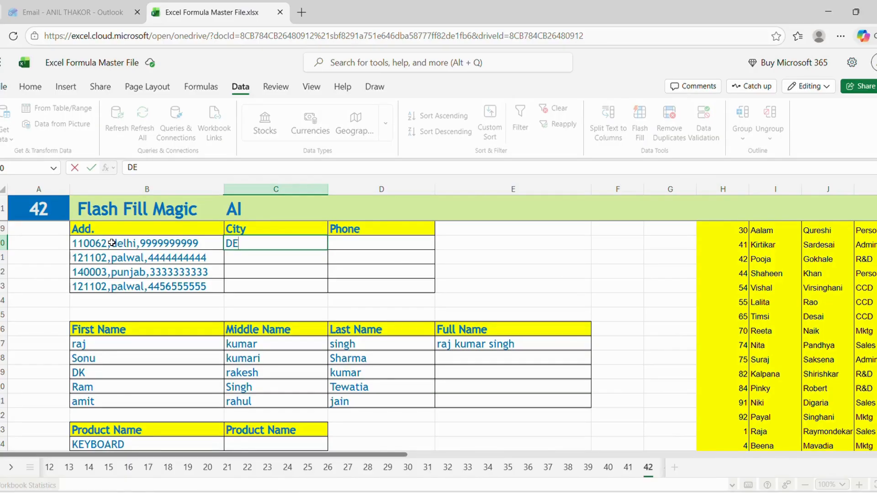
pyautogui.press('BackSpace')
pyautogui.write('elhi')
pyautogui.press('Return')
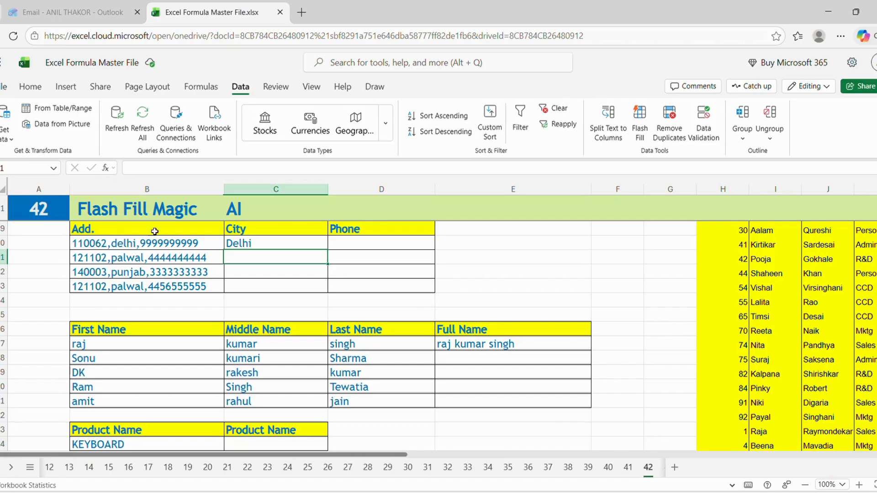
# Step: Flash Fill the remaining City cells of the address table from the Delhi example
pyautogui.click(269, 249)
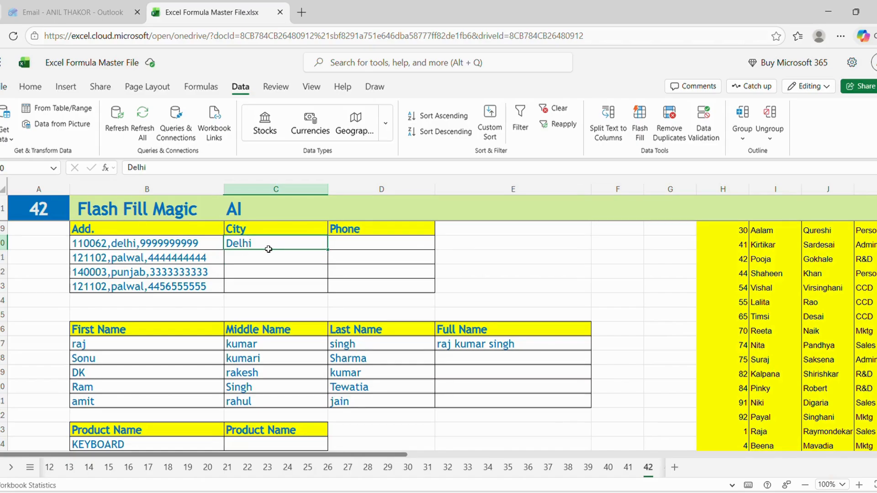
pyautogui.click(508, 297)
pyautogui.click(263, 262)
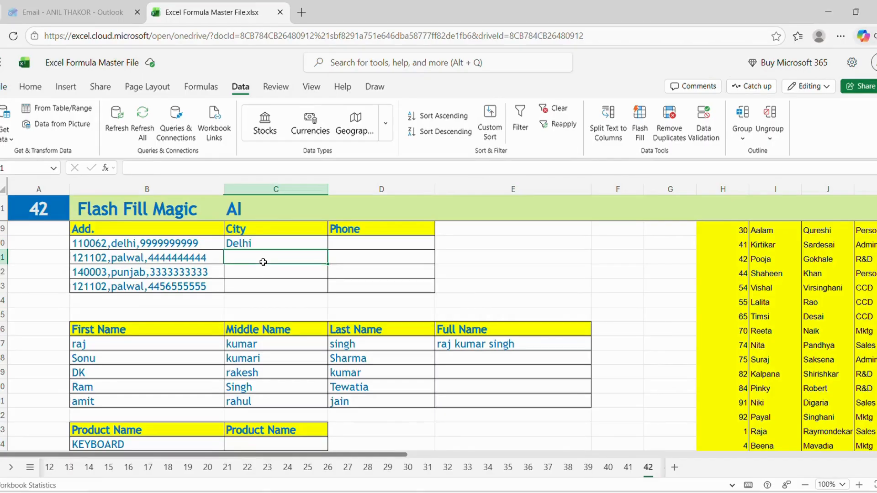
pyautogui.click(646, 127)
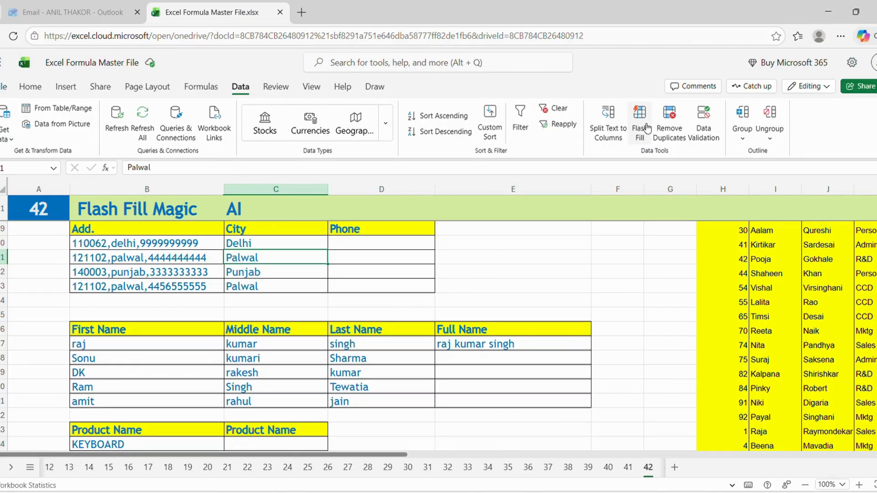
pyautogui.click(260, 270)
pyautogui.click(263, 286)
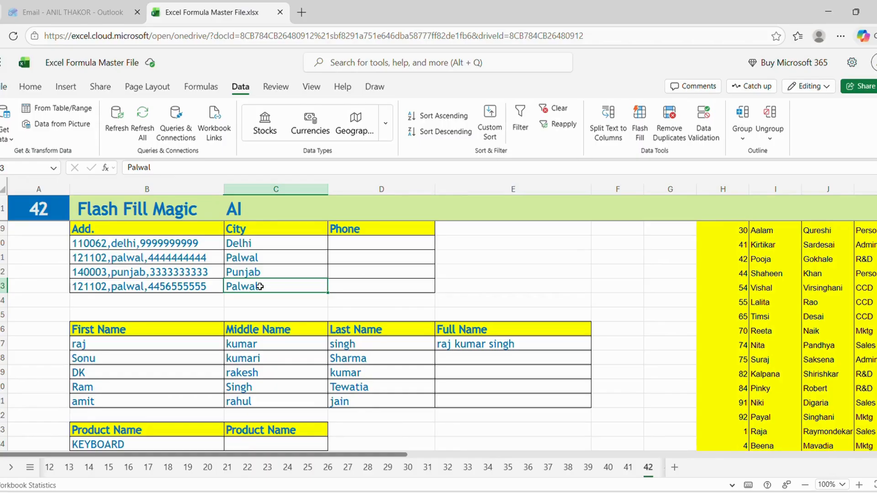
# Step: Examine the codes listed in the IFSC Code table above the address table
pyautogui.press('Down')
pyautogui.press('Down')
pyautogui.press('Down')
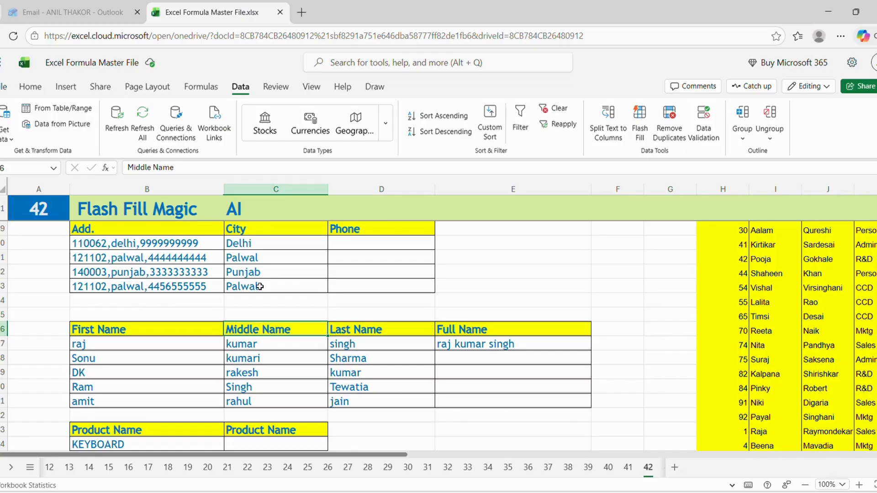
pyautogui.press('Up')
pyautogui.press('Up')
pyautogui.press('Up')
pyautogui.press('Up')
pyautogui.press('Up')
pyautogui.press('Up')
pyautogui.press('Up')
pyautogui.press('Up')
pyautogui.press('Up')
pyautogui.press('Up')
pyautogui.press('Up')
pyautogui.press('Up')
pyautogui.press('Up')
pyautogui.press('Up')
pyautogui.press('Up')
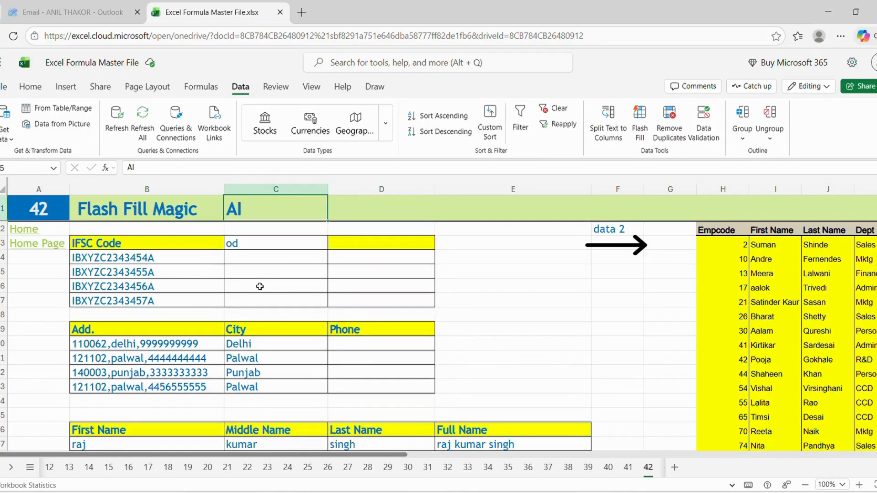
pyautogui.press('Down')
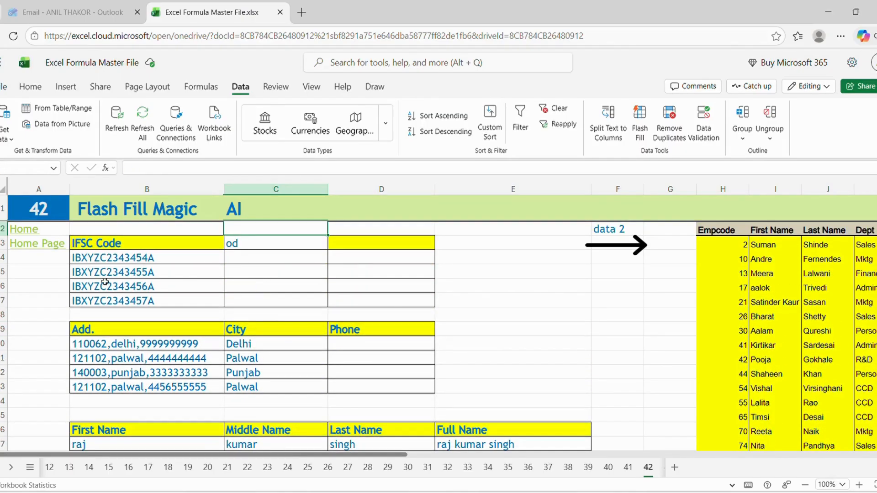
pyautogui.scroll(-3, 480, 300)
pyautogui.click(479, 300)
pyautogui.click(119, 262)
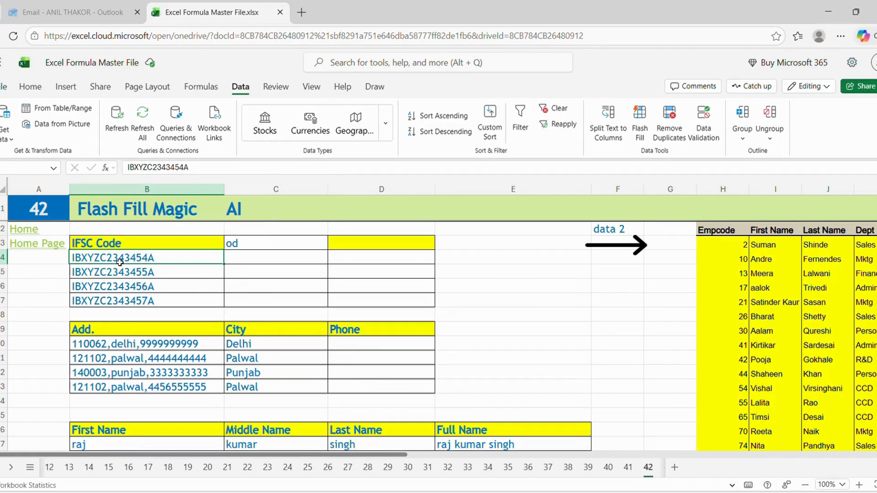
pyautogui.click(121, 273)
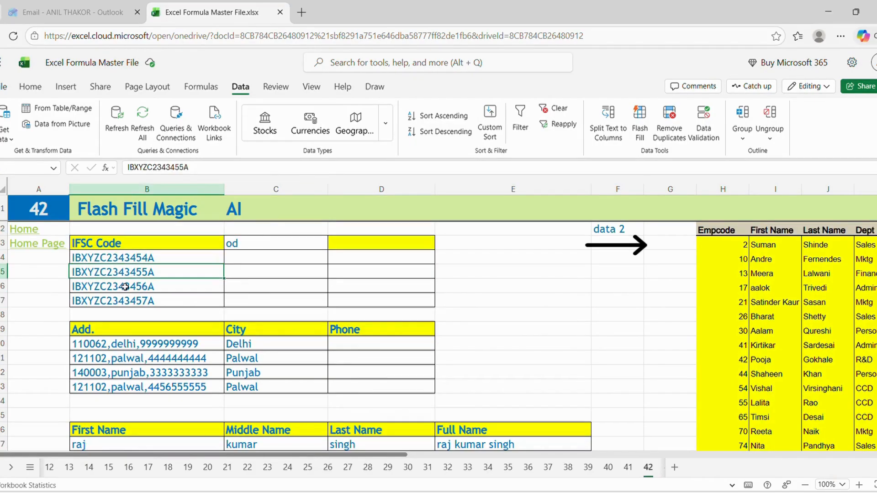
pyautogui.click(125, 287)
pyautogui.click(126, 303)
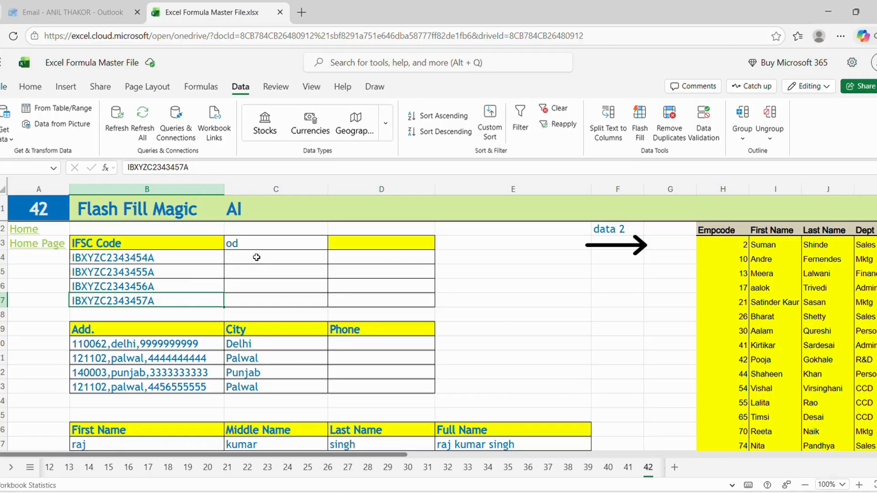
# Step: Enter 2343454, the numeric part of the first IFSC code, in the cell beside that code
pyautogui.click(256, 257)
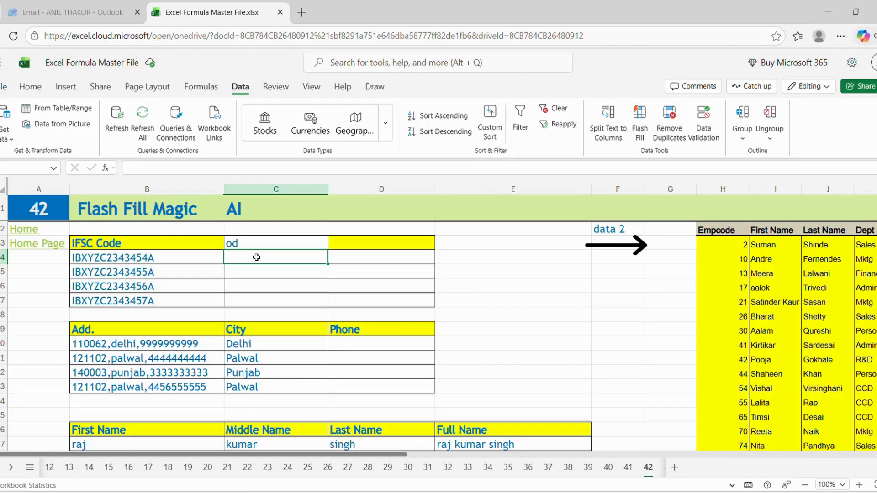
pyautogui.write('2')
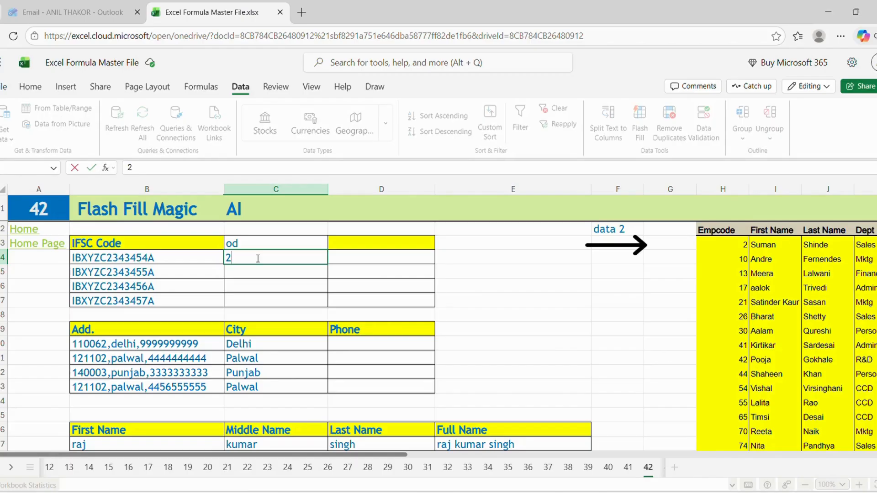
pyautogui.write('343454')
pyautogui.press('Return')
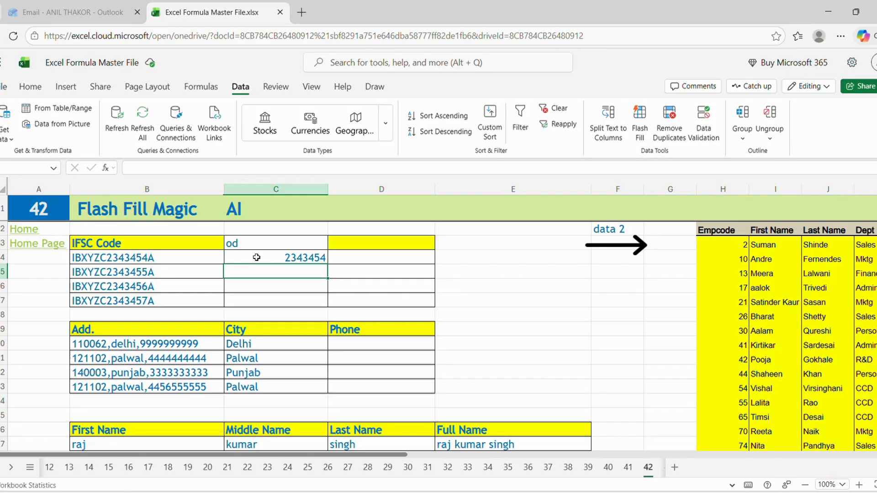
# Step: Flash Fill the numeric part of the remaining IFSC codes in the column beside them
pyautogui.hotkey('ctrl', 'e')
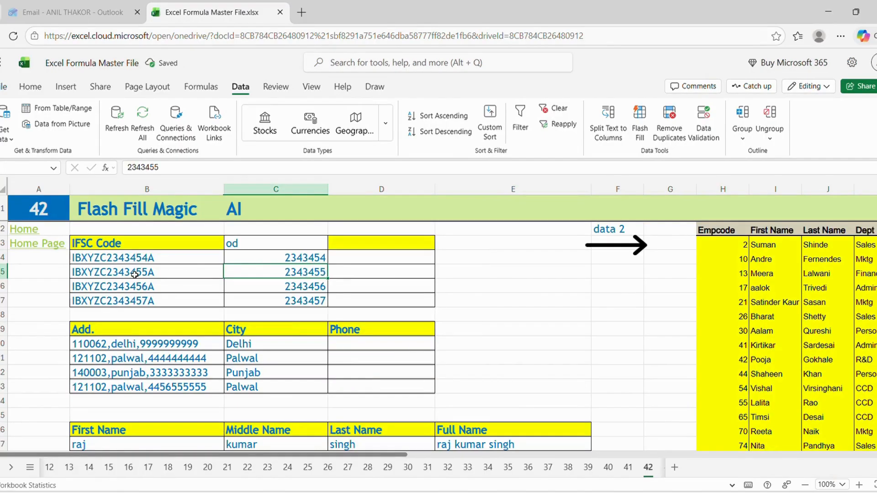
pyautogui.click(265, 286)
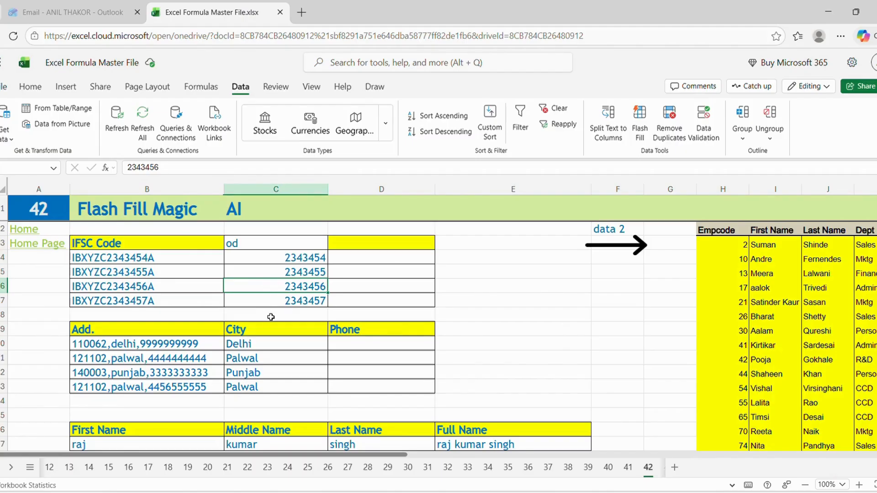
pyautogui.click(485, 366)
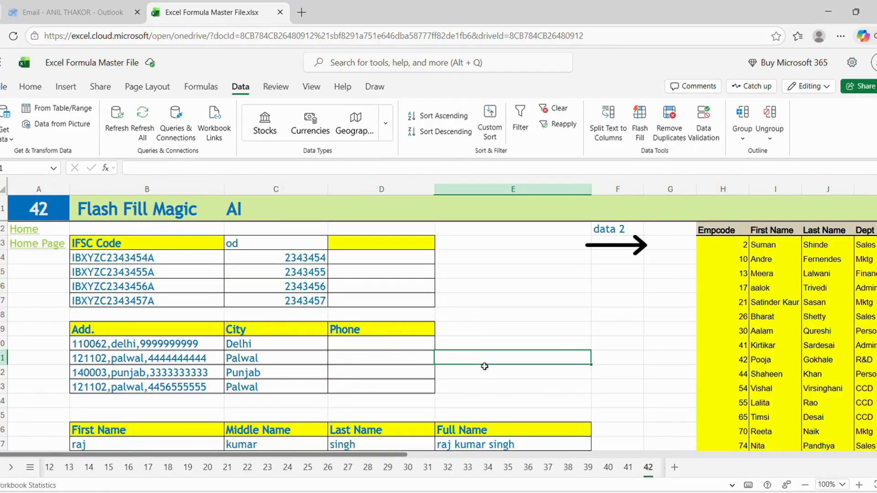
# Step: Examine how the first, middle and last name columns correspond to the sample entry in the Full Name column
pyautogui.press('Down')
pyautogui.press('Down')
pyautogui.press('Down')
pyautogui.press('Down')
pyautogui.press('Down')
pyautogui.press('Down')
pyautogui.press('Down')
pyautogui.press('Down')
pyautogui.press('Down')
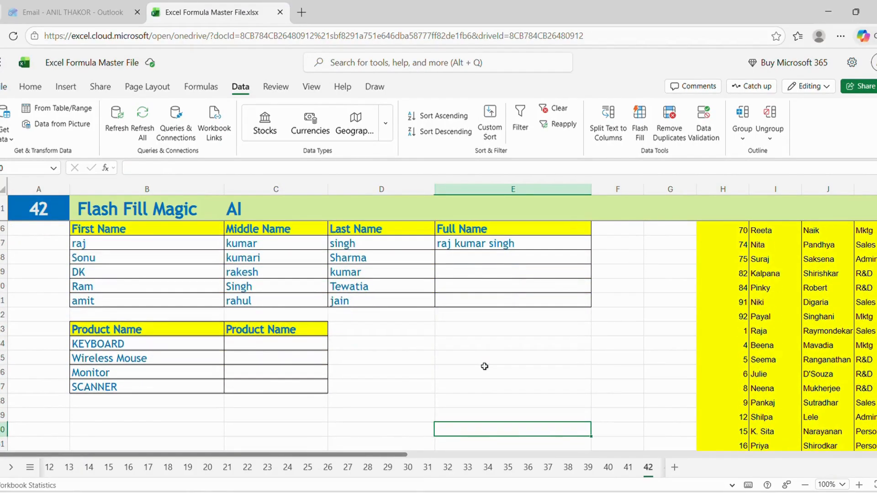
pyautogui.press('Up')
pyautogui.press('Up')
pyautogui.press('Up')
pyautogui.press('Up')
pyautogui.press('Up')
pyautogui.press('Up')
pyautogui.press('Up')
pyautogui.press('Up')
pyautogui.press('Up')
pyautogui.press('Up')
pyautogui.press('Up')
pyautogui.press('Up')
pyautogui.press('Up')
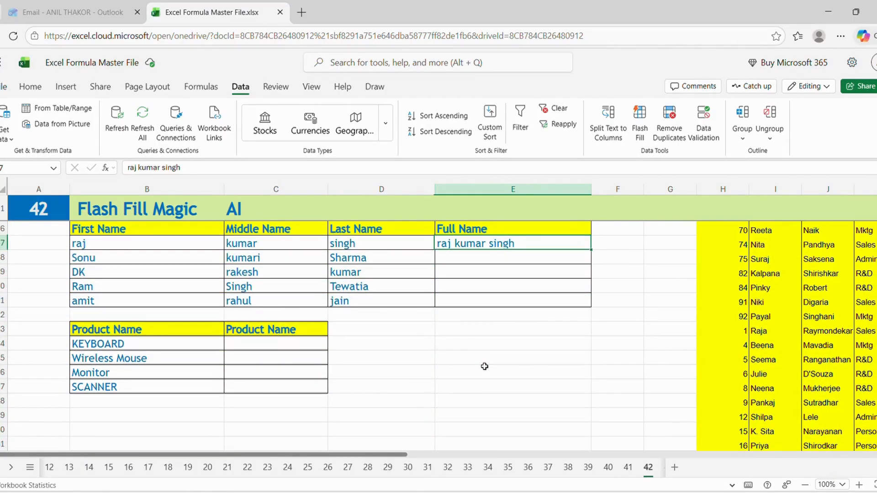
pyautogui.press('Left')
pyautogui.press('Left')
pyautogui.press('Left')
pyautogui.press('Left')
pyautogui.press('Right')
pyautogui.press('Right')
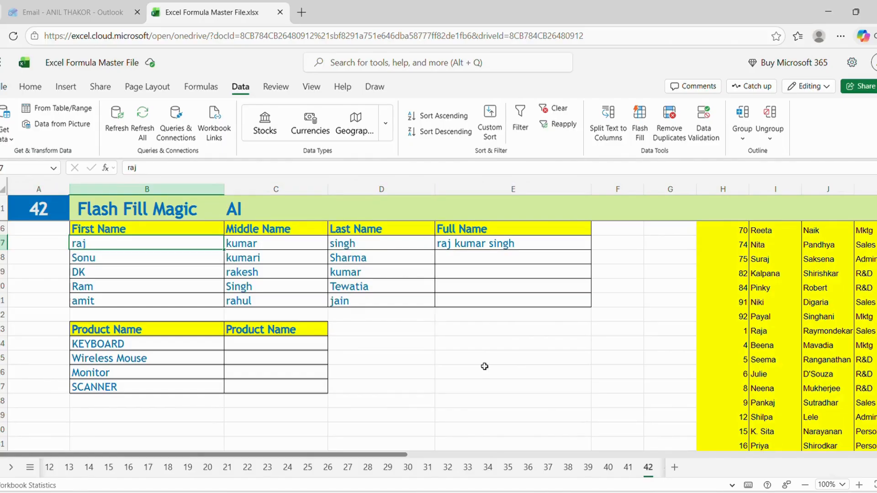
pyautogui.press('Right')
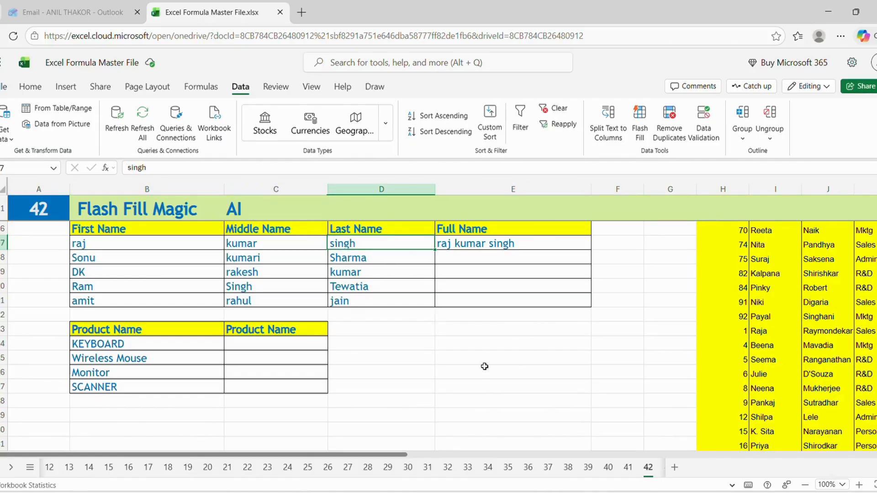
pyautogui.press('Left')
pyautogui.press('Left')
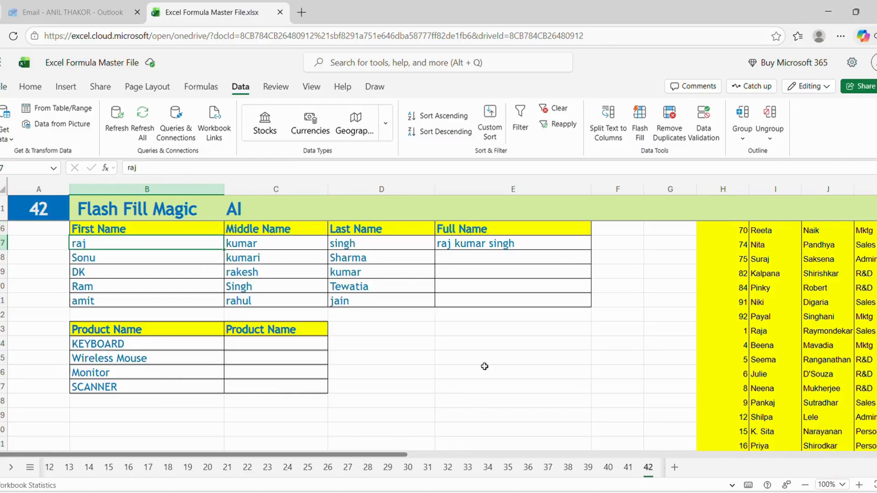
pyautogui.press('Right')
pyautogui.press('Right')
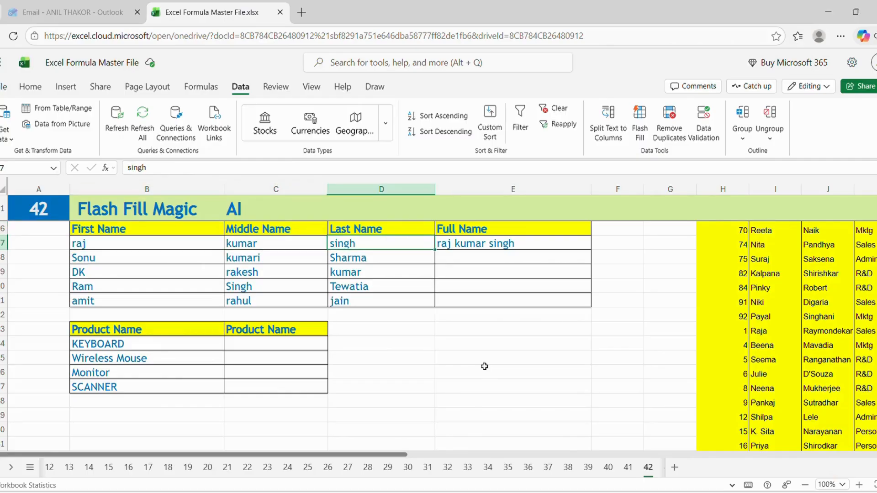
pyautogui.press('Right')
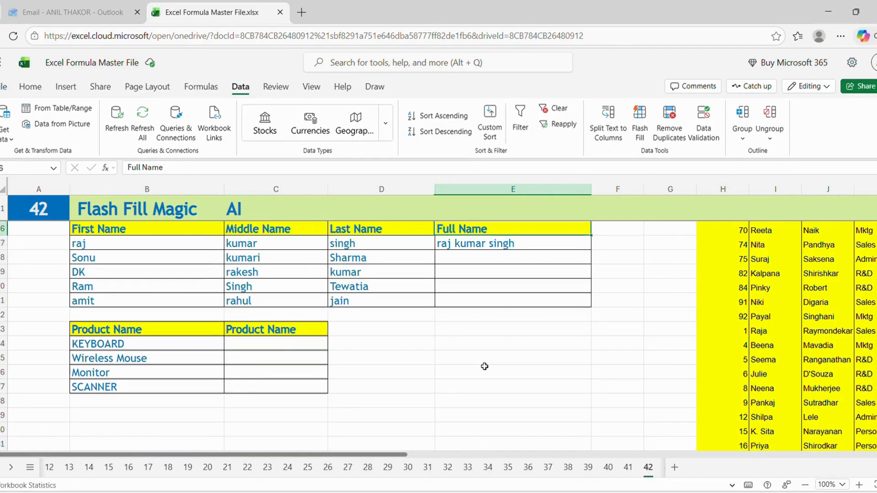
# Step: Enter the first row's combined first, middle and last name under Full Name and Flash Fill the remaining rows
pyautogui.press('Down')
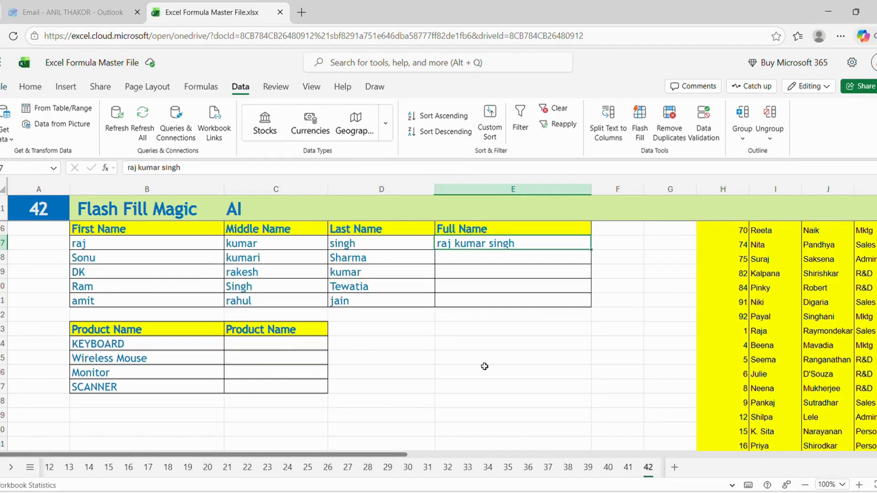
pyautogui.write('raj')
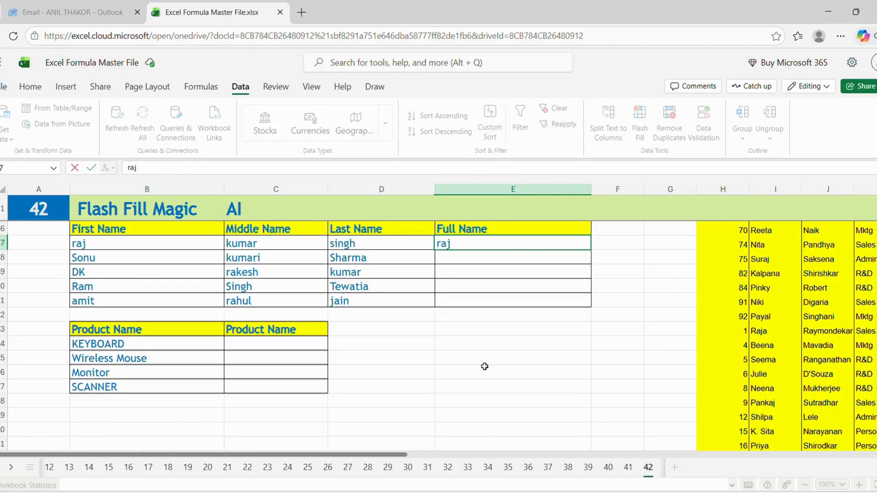
pyautogui.write(' kumar singh')
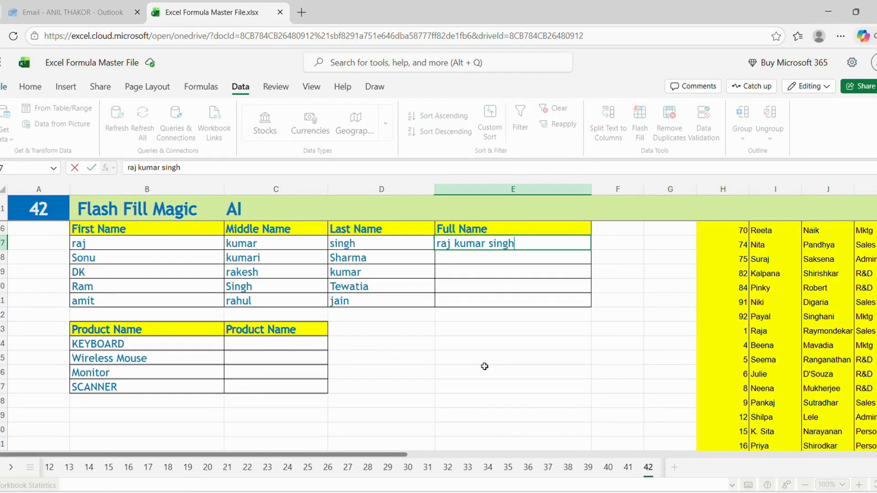
pyautogui.press('Return')
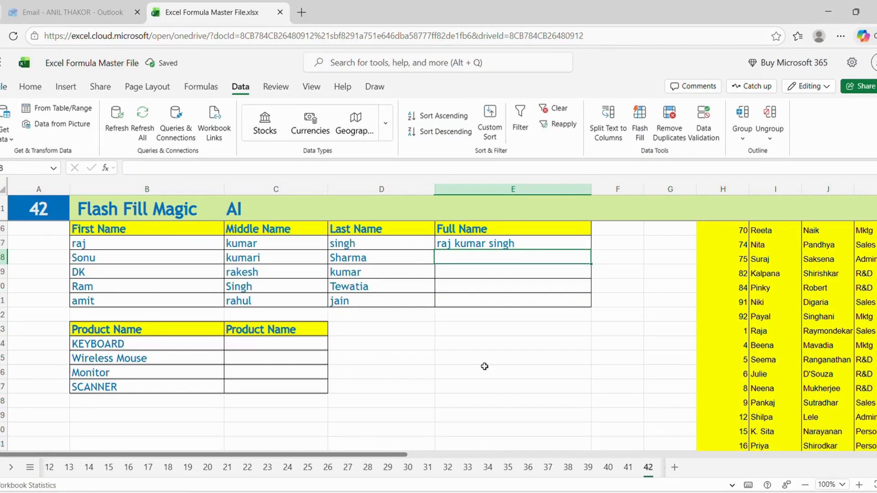
pyautogui.hotkey('ctrl', 'e')
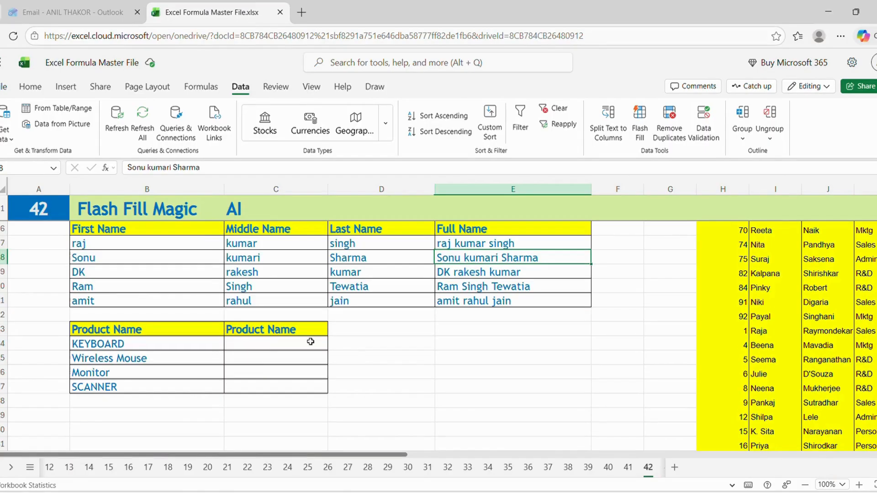
pyautogui.click(489, 289)
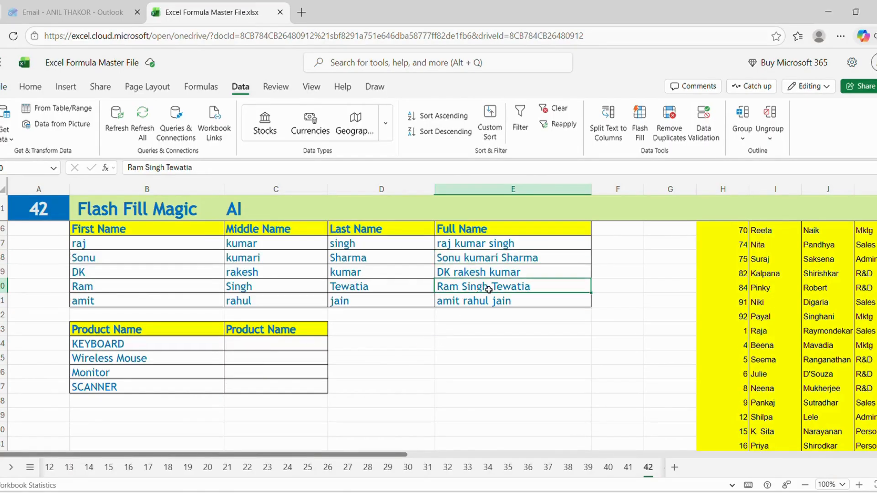
# Step: Examine the data 2 employee table, from the Empcode column through the Salary column
pyautogui.press('Up')
pyautogui.press('Up')
pyautogui.press('Up')
pyautogui.press('Up')
pyautogui.press('Up')
pyautogui.press('Up')
pyautogui.press('Up')
pyautogui.press('Up')
pyautogui.press('Up')
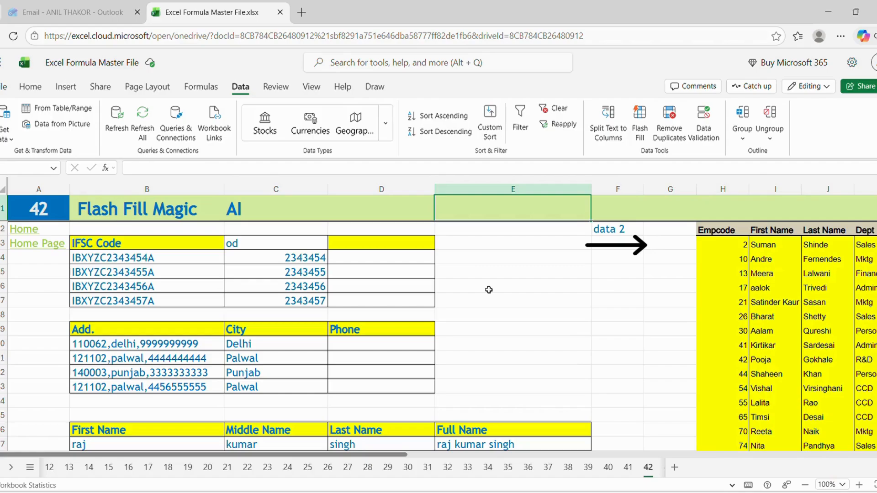
pyautogui.press('Down')
pyautogui.press('Right')
pyautogui.press('Right')
pyautogui.press('Right')
pyautogui.press('Right')
pyautogui.press('Right')
pyautogui.press('Right')
pyautogui.press('Right')
pyautogui.press('Right')
pyautogui.press('Right')
pyautogui.press('Right')
pyautogui.press('Right')
pyautogui.press('Right')
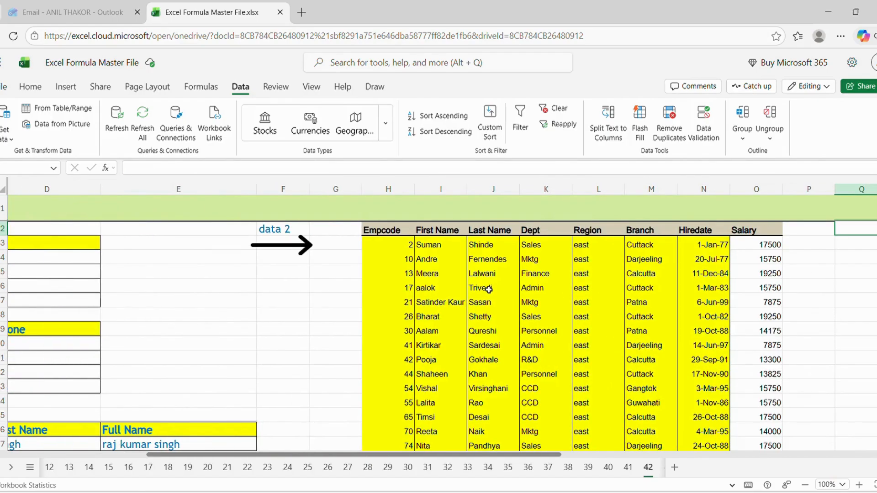
pyautogui.press('Right')
pyautogui.press('Left')
pyautogui.press('Left')
pyautogui.press('Left')
pyautogui.press('Left')
pyautogui.press('Left')
pyautogui.press('Left')
pyautogui.press('Left')
pyautogui.press('Left')
pyautogui.press('Left')
pyautogui.press('Left')
pyautogui.press('Left')
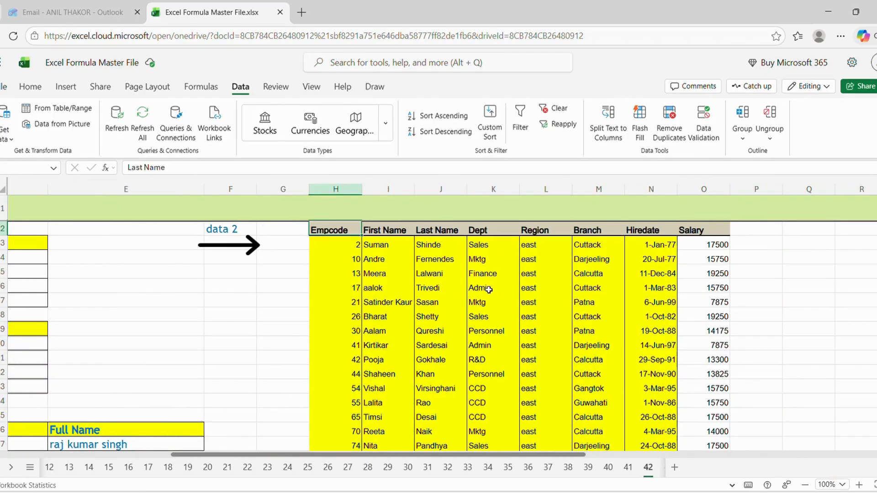
# Step: Examine the first employee's entries in the data 2 table, from First Name through Branch
pyautogui.press('Right')
pyautogui.press('Right')
pyautogui.press('Down')
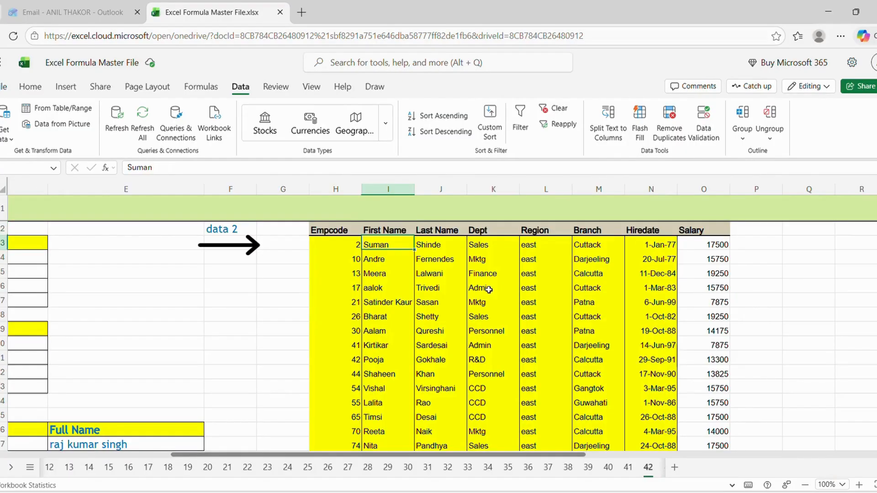
pyautogui.press('Right')
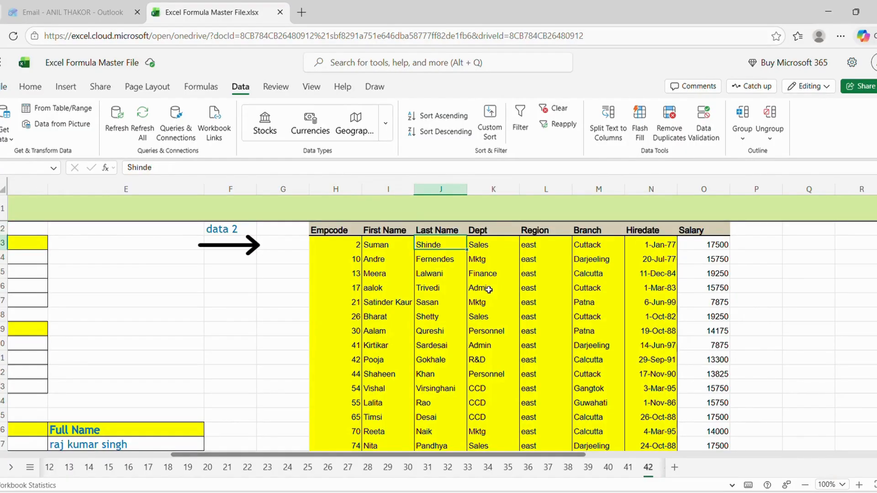
pyautogui.press('Right')
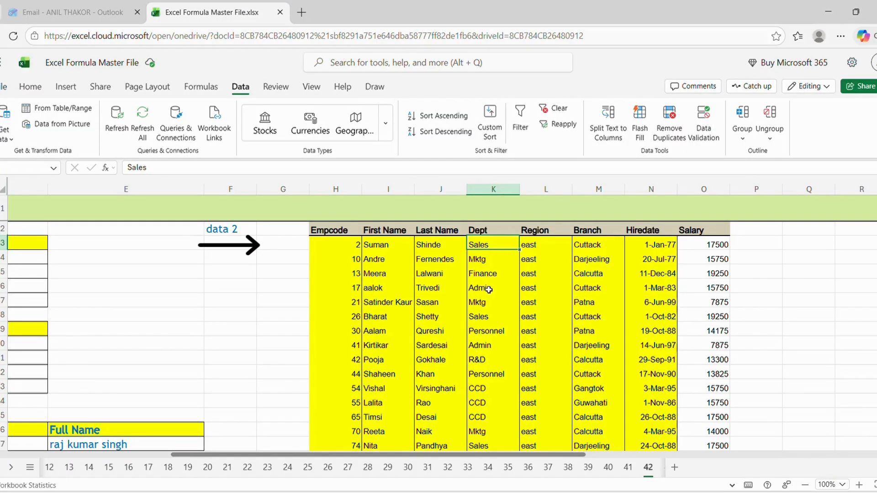
pyautogui.click(547, 242)
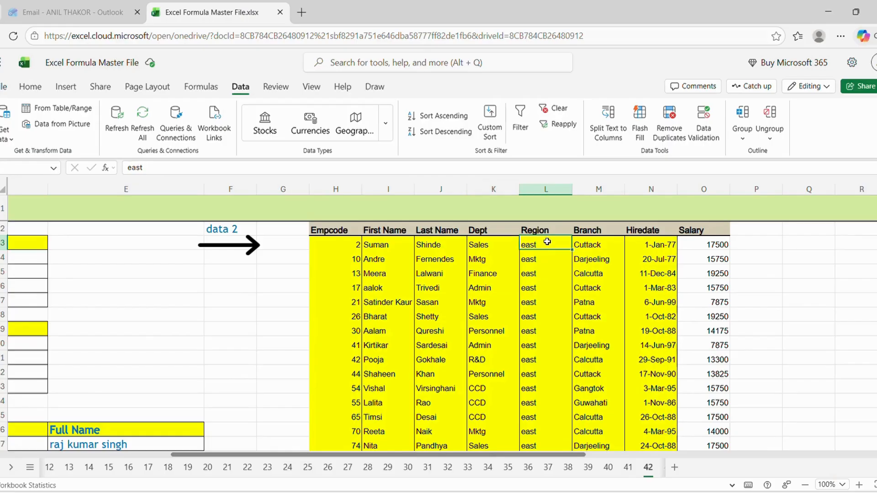
pyautogui.click(585, 246)
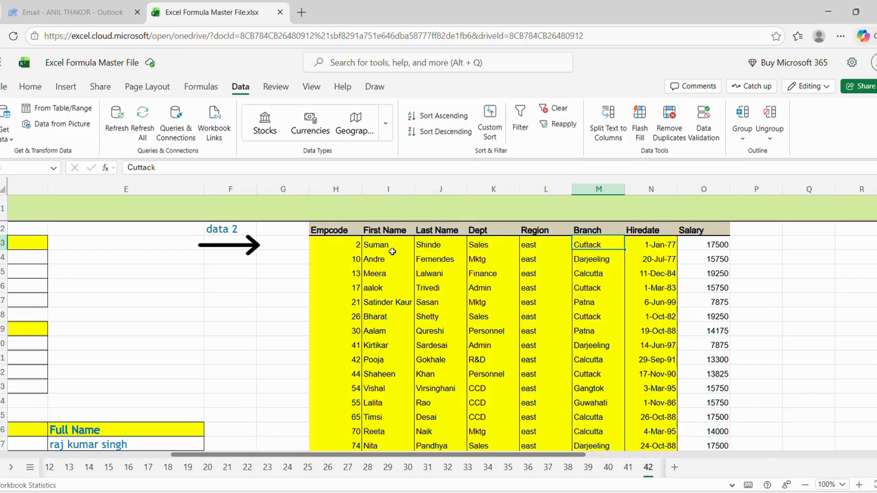
# Step: Insert a blank column between the Last Name and Dept columns of the data 2 table
pyautogui.moveTo(393, 252); pyautogui.dragTo(431, 251)
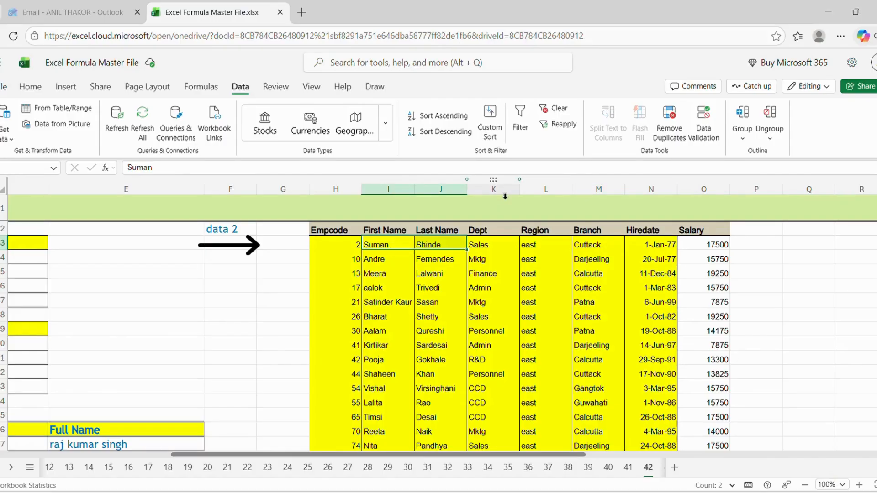
pyautogui.click(505, 194)
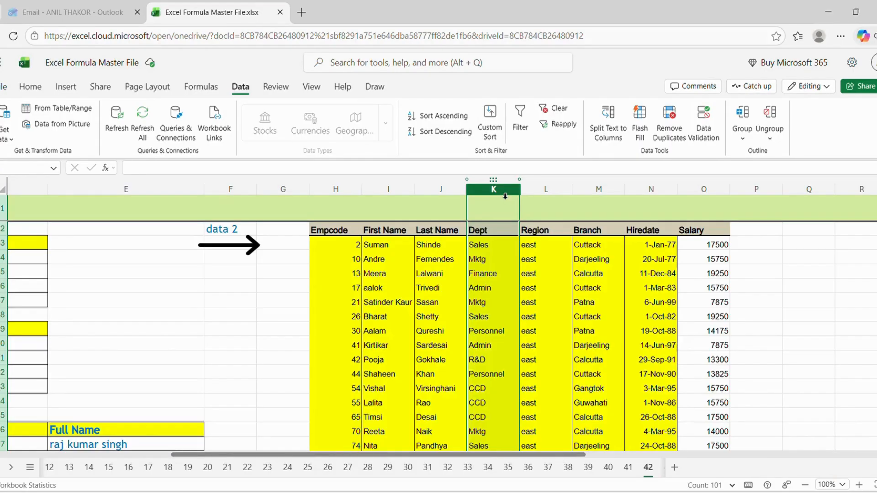
pyautogui.hotkey('ctrl', 'shift', '+')
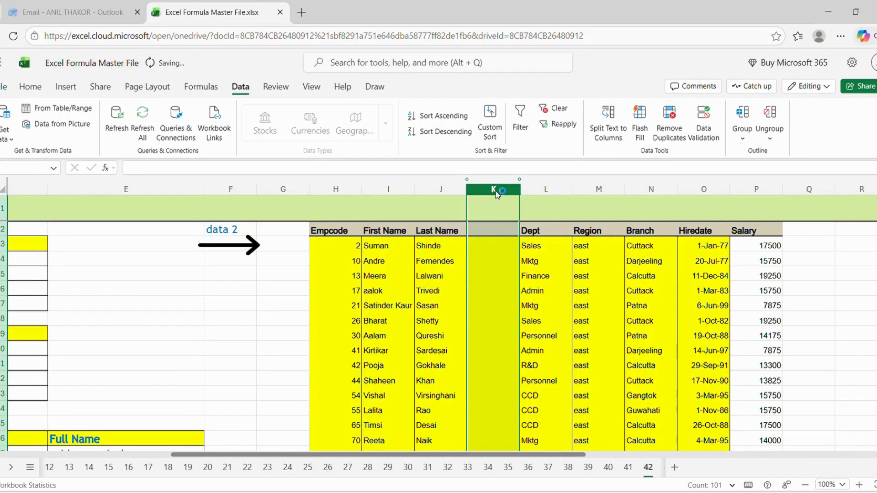
# Step: Enter the first employee's first and last name in lowercase in the blank column beside Last Name and Flash Fill the remaining rows
pyautogui.click(485, 231)
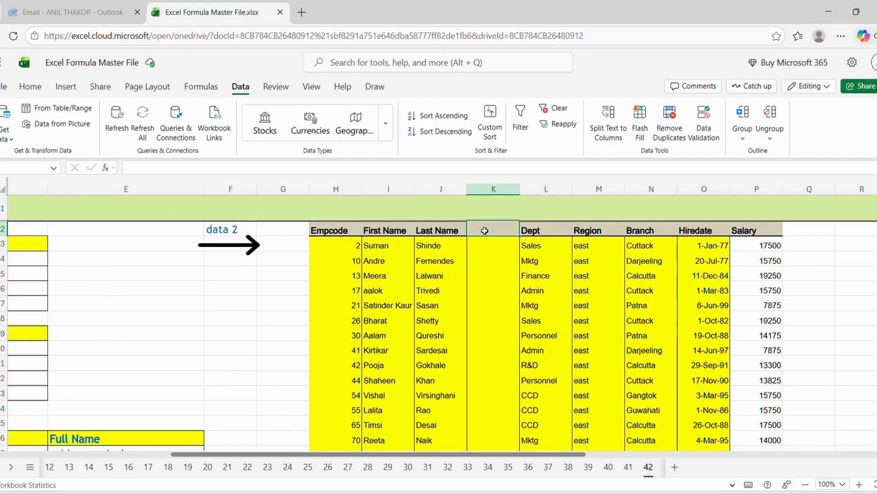
pyautogui.press('Down')
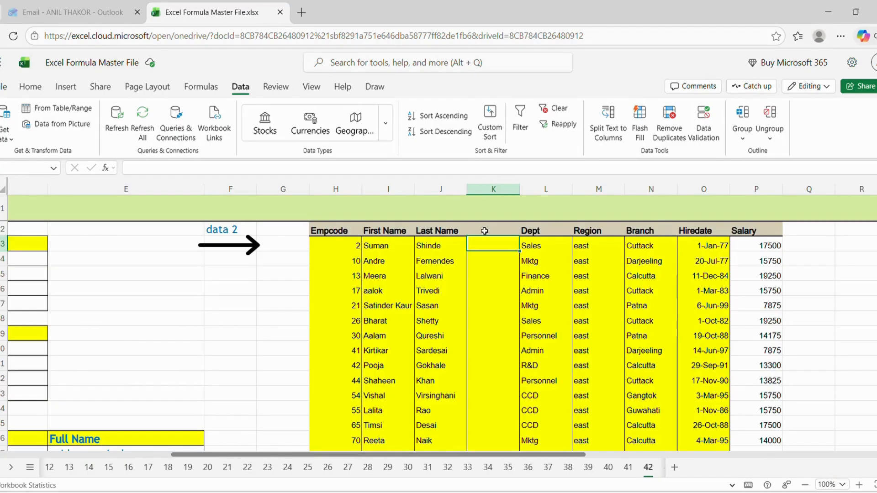
pyautogui.write('suma')
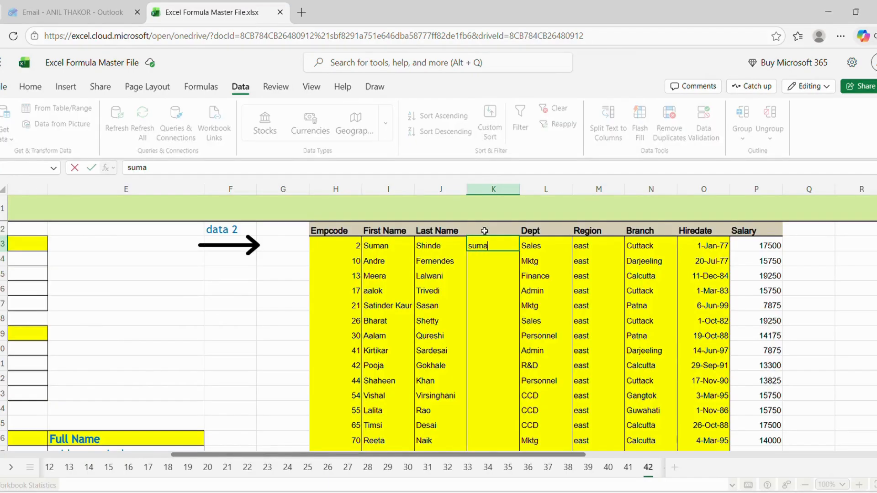
pyautogui.write('n shinde')
pyautogui.press('Return')
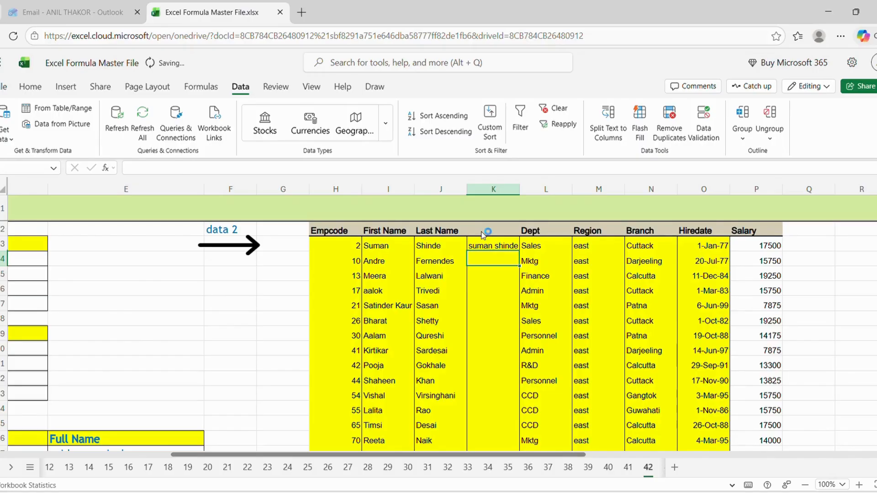
pyautogui.hotkey('ctrl', 'e')
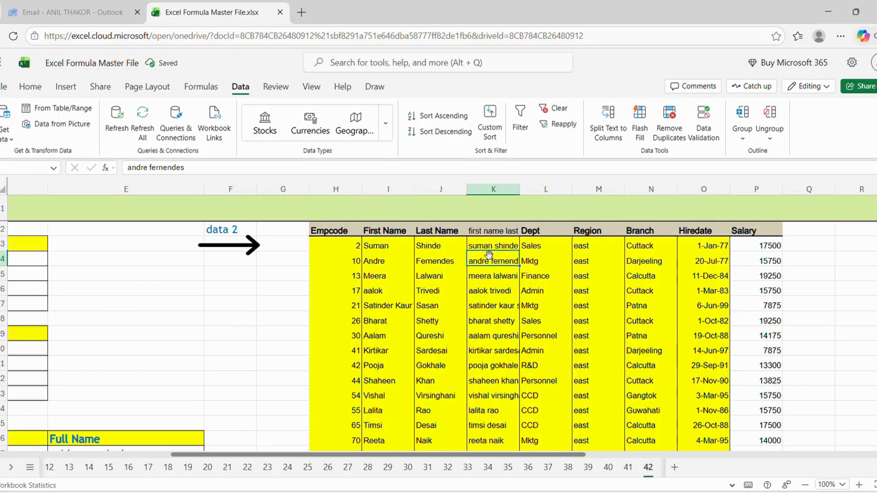
# Step: Check the combined names in column K down to the last employee row and back up to the start of the table
pyautogui.press('Down')
pyautogui.press('Down')
pyautogui.press('Down')
pyautogui.press('Down')
pyautogui.press('Down')
pyautogui.press('Down')
pyautogui.press('Down')
pyautogui.press('Down')
pyautogui.press('Down')
pyautogui.press('Down')
pyautogui.press('Down')
pyautogui.press('Down')
pyautogui.press('Down')
pyautogui.press('Down')
pyautogui.press('Down')
pyautogui.press('Down')
pyautogui.press('Down')
pyautogui.press('Down')
pyautogui.press('Down')
pyautogui.press('Down')
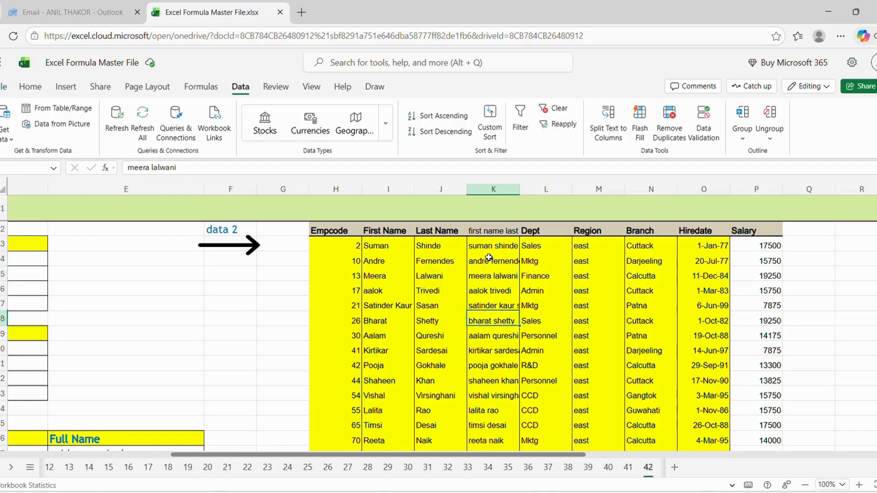
pyautogui.press('Down')
pyautogui.press('Down')
pyautogui.press('Down')
pyautogui.press('Down')
pyautogui.press('Down')
pyautogui.press('Down')
pyautogui.press('Down')
pyautogui.press('Down')
pyautogui.press('Down')
pyautogui.press('Down')
pyautogui.press('Down')
pyautogui.press('Down')
pyautogui.press('Down')
pyautogui.press('Down')
pyautogui.press('Down')
pyautogui.press('Down')
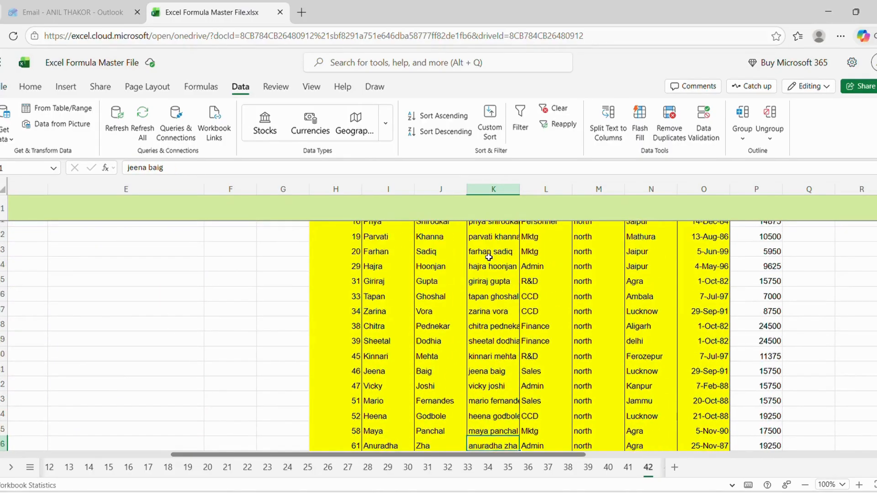
pyautogui.press('Down')
pyautogui.press('Down')
pyautogui.press('Down')
pyautogui.press('Down')
pyautogui.press('Down')
pyautogui.press('Down')
pyautogui.press('Down')
pyautogui.press('Down')
pyautogui.press('Down')
pyautogui.press('Down')
pyautogui.press('Down')
pyautogui.press('Down')
pyautogui.press('Down')
pyautogui.press('Down')
pyautogui.press('Down')
pyautogui.press('Down')
pyautogui.press('Down')
pyautogui.press('Down')
pyautogui.press('Down')
pyautogui.press('Down')
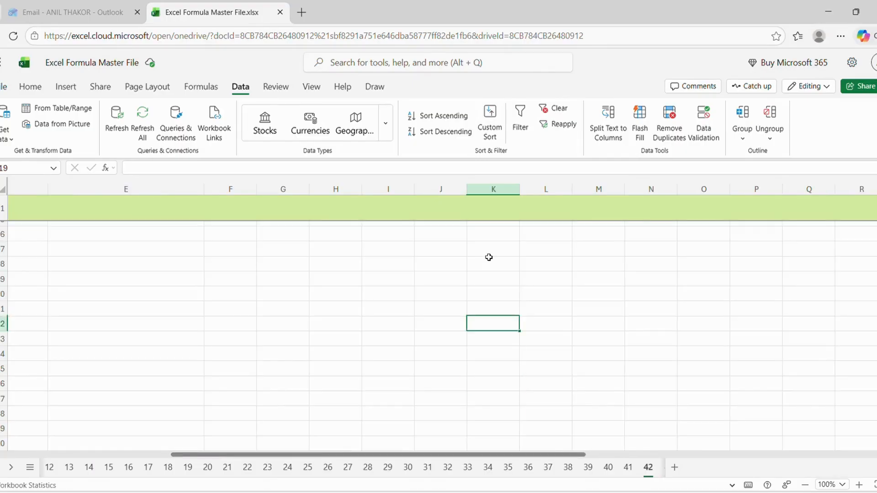
pyautogui.press('Up')
pyautogui.press('Up')
pyautogui.press('Up')
pyautogui.press('Up')
pyautogui.press('Up')
pyautogui.press('Up')
pyautogui.press('Up')
pyautogui.press('Up')
pyautogui.press('Up')
pyautogui.press('Up')
pyautogui.press('Up')
pyautogui.press('Up')
pyautogui.press('Up')
pyautogui.press('Up')
pyautogui.press('Up')
pyautogui.press('Up')
pyautogui.press('Up')
pyautogui.press('Up')
pyautogui.press('Up')
pyautogui.press('Up')
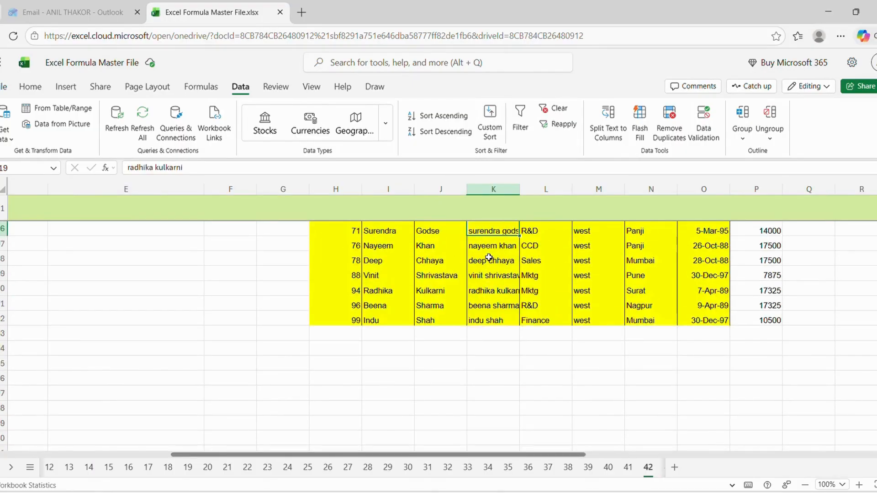
pyautogui.press('Up')
pyautogui.press('Up')
pyautogui.press('Up')
pyautogui.press('Up')
pyautogui.press('Up')
pyautogui.press('Up')
pyautogui.press('Up')
pyautogui.press('Up')
pyautogui.press('Up')
pyautogui.press('Up')
pyautogui.press('Up')
pyautogui.press('Up')
pyautogui.press('Up')
pyautogui.press('Up')
pyautogui.press('Up')
pyautogui.press('Up')
pyautogui.press('Up')
pyautogui.press('Up')
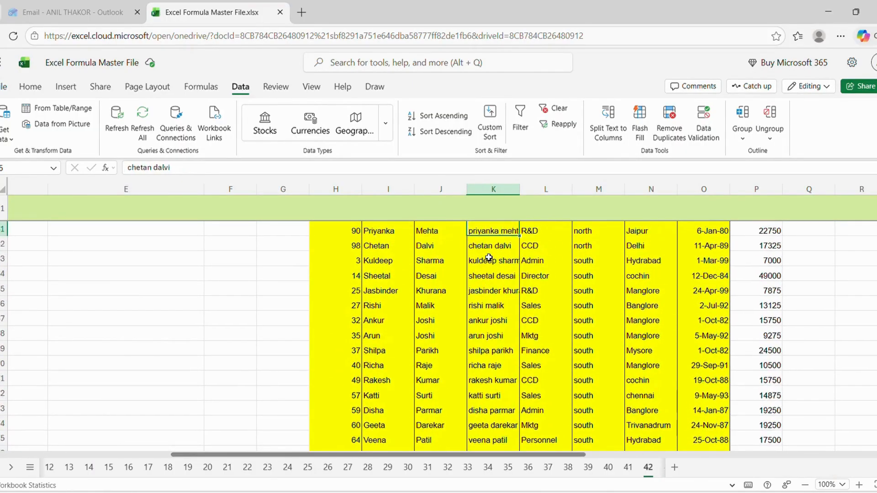
pyautogui.press('Up')
pyautogui.press('Up')
pyautogui.press('Up')
pyautogui.press('Up')
pyautogui.press('Up')
pyautogui.press('Up')
pyautogui.press('Up')
pyautogui.press('Up')
pyautogui.press('Up')
pyautogui.press('Up')
pyautogui.press('Up')
pyautogui.press('Up')
pyautogui.press('Up')
pyautogui.press('Up')
pyautogui.press('Up')
pyautogui.press('Up')
pyautogui.press('Up')
pyautogui.press('Up')
pyautogui.press('Up')
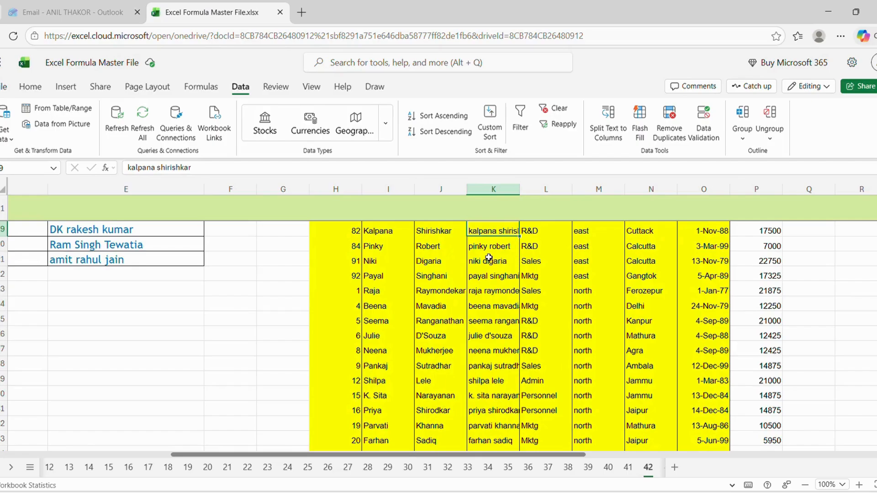
pyautogui.press('Up')
pyautogui.press('Up')
pyautogui.press('Up')
pyautogui.press('Up')
pyautogui.press('Up')
pyautogui.press('Up')
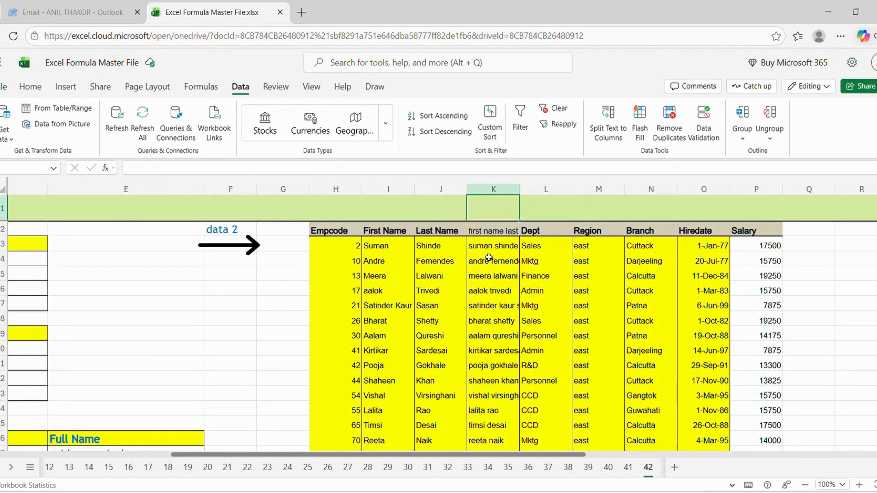
pyautogui.press('Down')
pyautogui.press('Down')
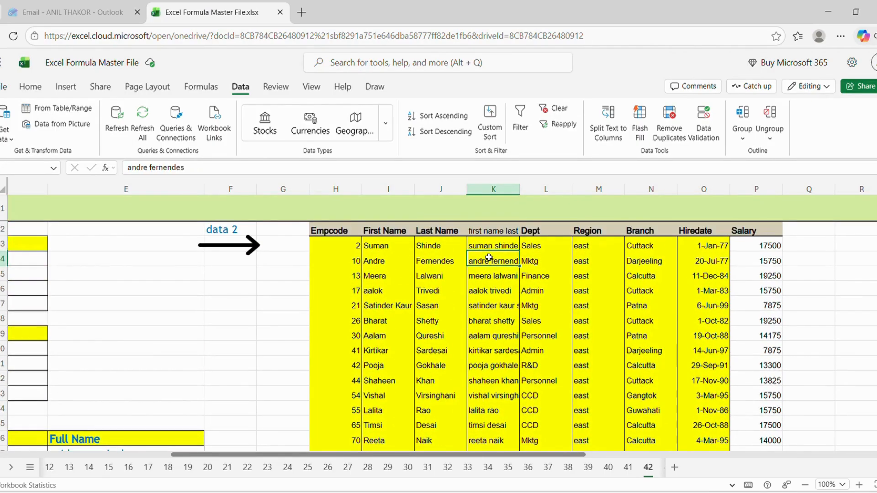